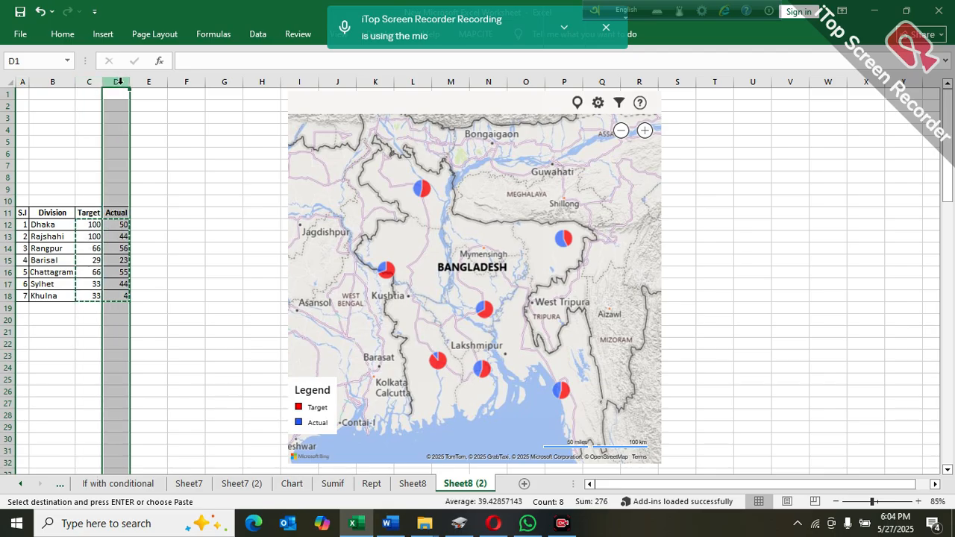
{"action": "left_click", "coordinate": [153, 141]}
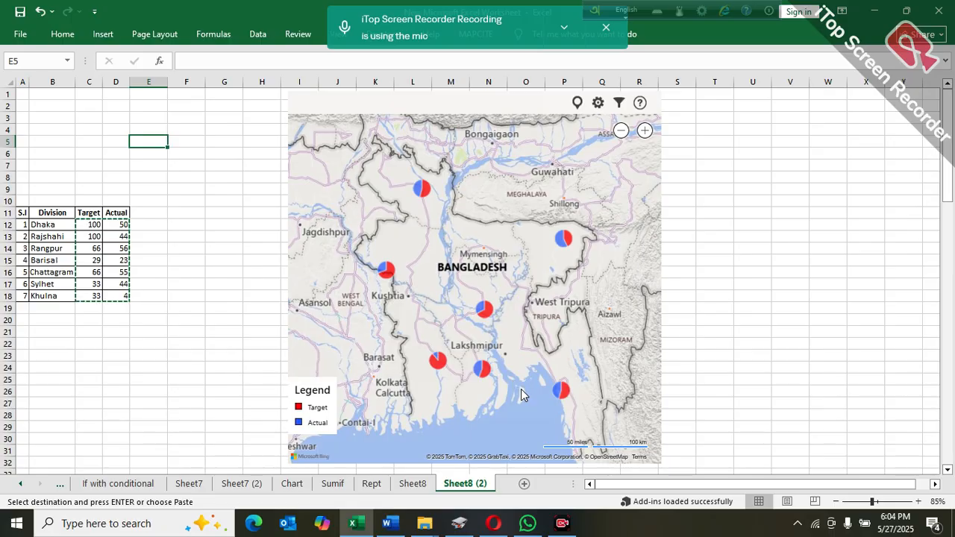
{"action": "left_click", "coordinate": [200, 273]}
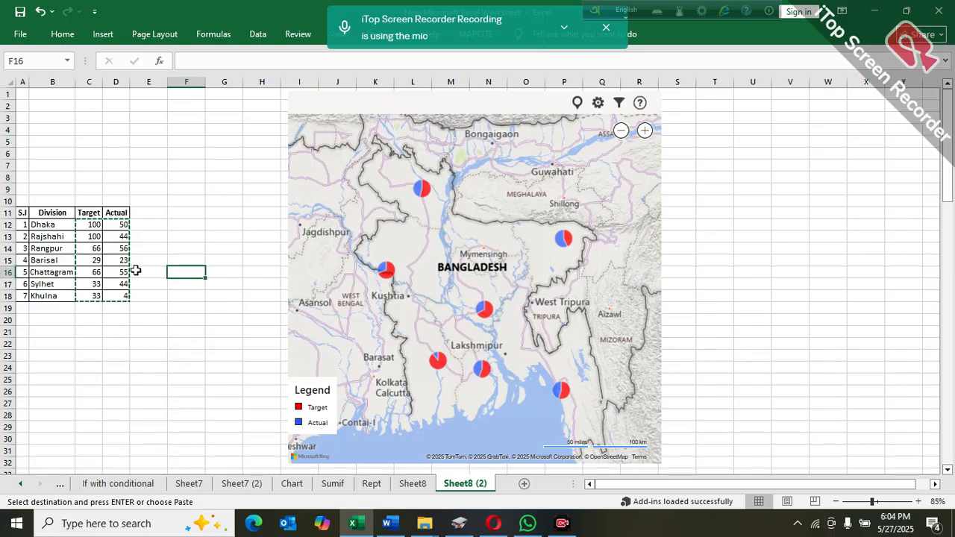
{"action": "left_click", "coordinate": [8, 249]}
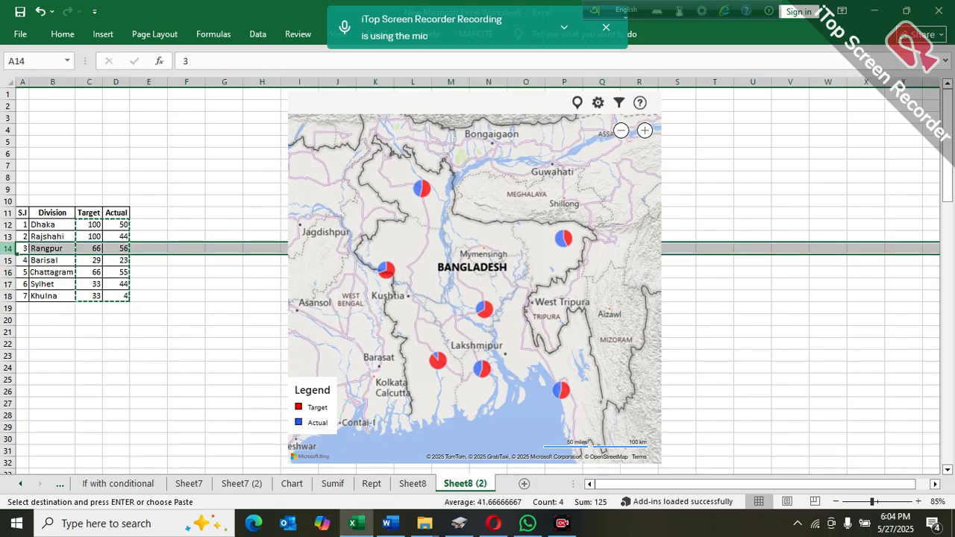
{"action": "left_click", "coordinate": [193, 258]}
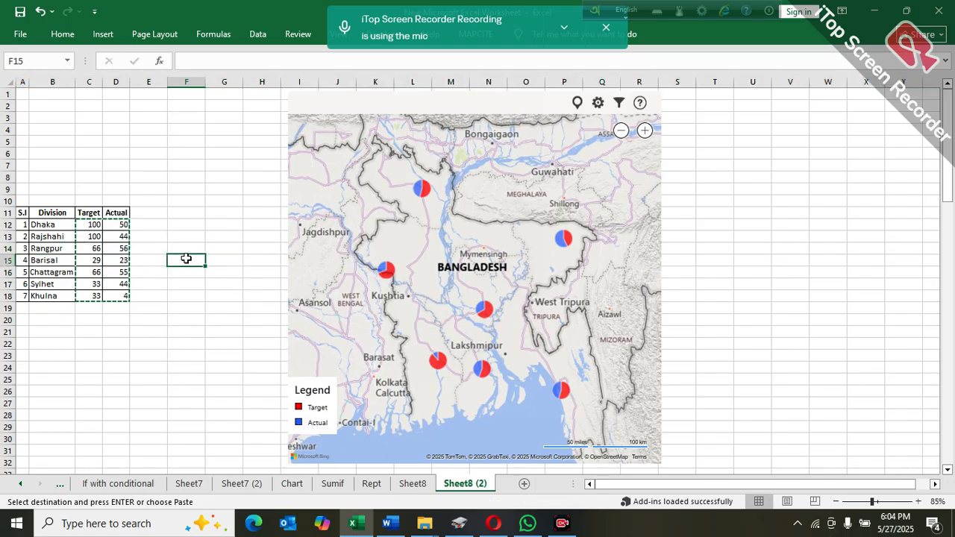
- Set the Target value for Rangpur to 100 in the division table
{"action": "left_click", "coordinate": [90, 251]}
{"action": "left_click", "coordinate": [139, 249]}
{"action": "left_click", "coordinate": [92, 249]}
{"action": "type", "text": "1"}
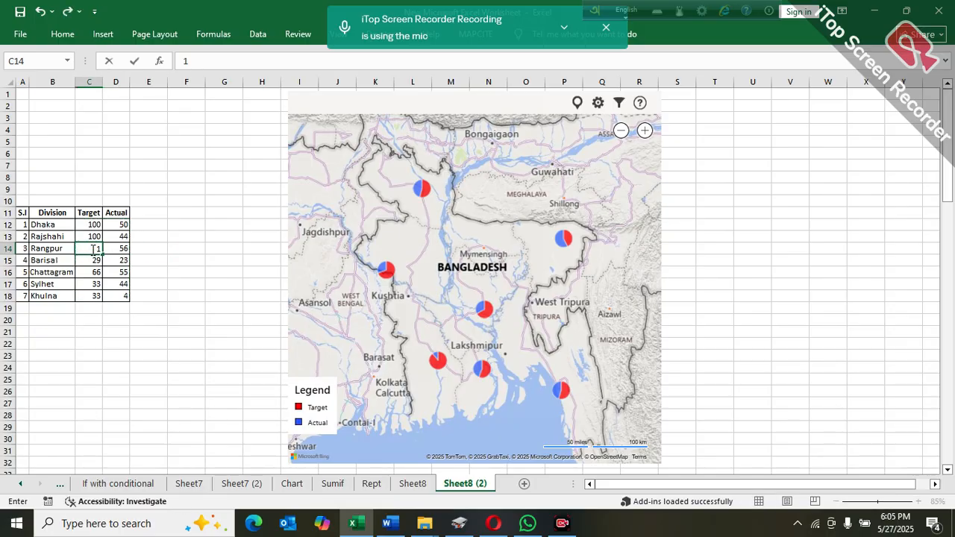
{"action": "type", "text": "00"}
{"action": "key", "text": "Return"}
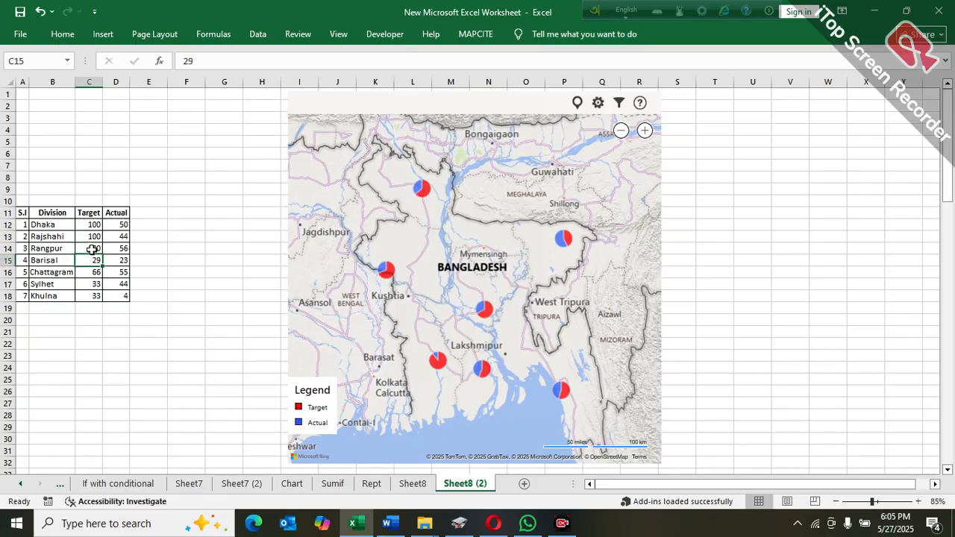
- Check the Target and Actual details of Rangpur's pie chart on the map and close its info box
{"action": "left_click", "coordinate": [425, 192]}
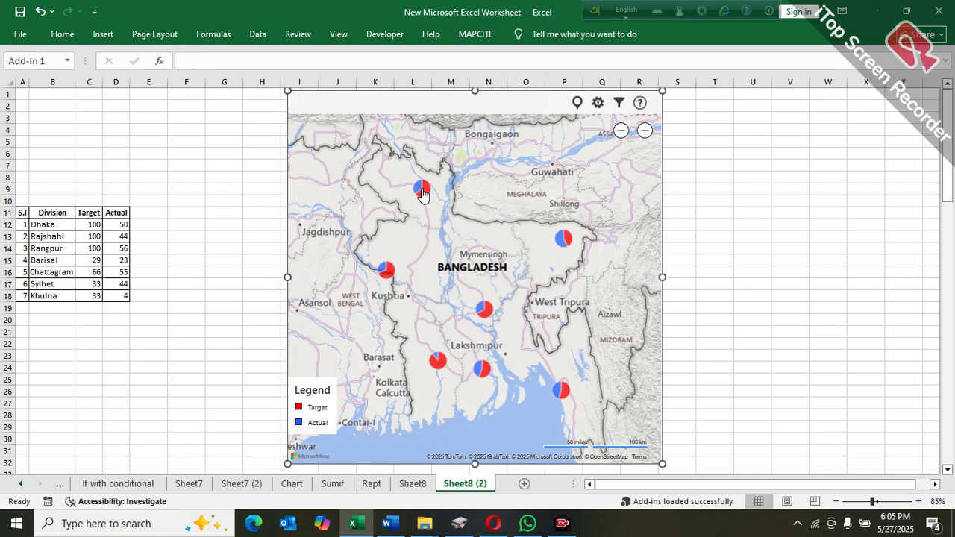
{"action": "scroll", "coordinate": [428, 195], "scroll_direction": "up", "scroll_amount": 2}
{"action": "scroll", "coordinate": [427, 195], "scroll_direction": "down", "scroll_amount": 4}
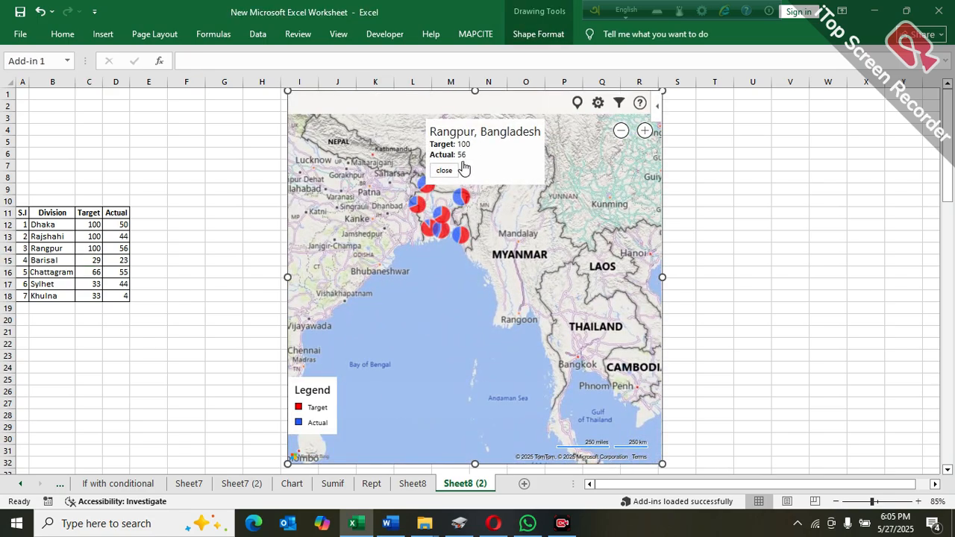
{"action": "left_click", "coordinate": [446, 170]}
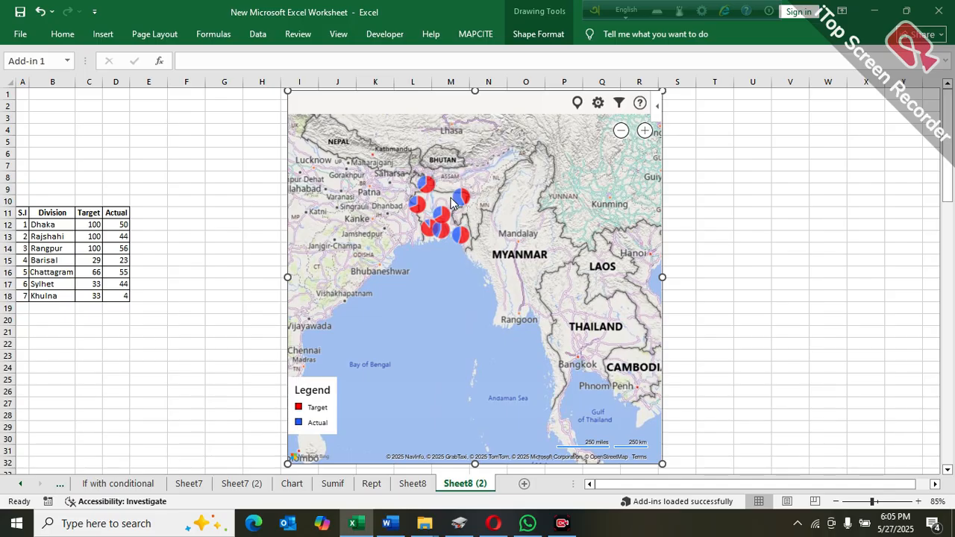
{"action": "scroll", "coordinate": [449, 203], "scroll_direction": "up", "scroll_amount": 2}
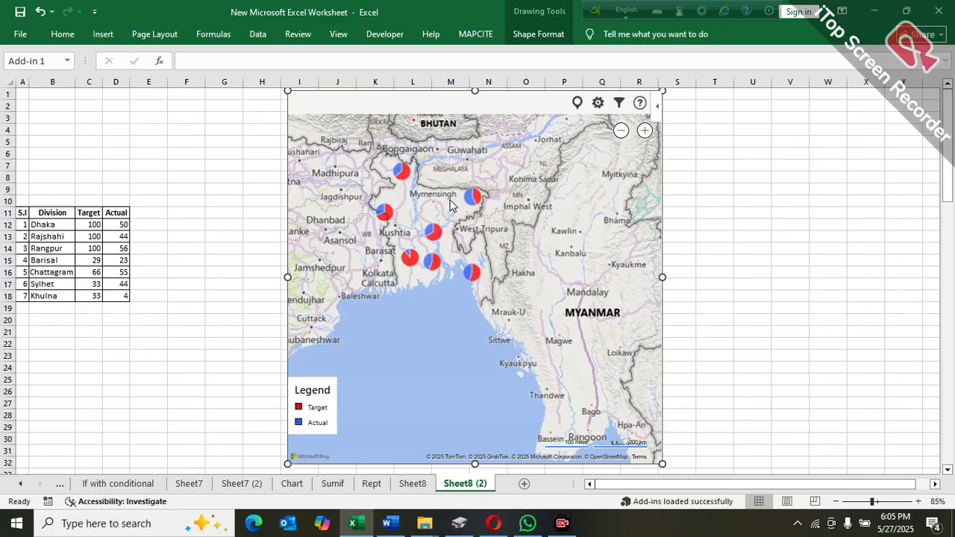
{"action": "left_click", "coordinate": [89, 271]}
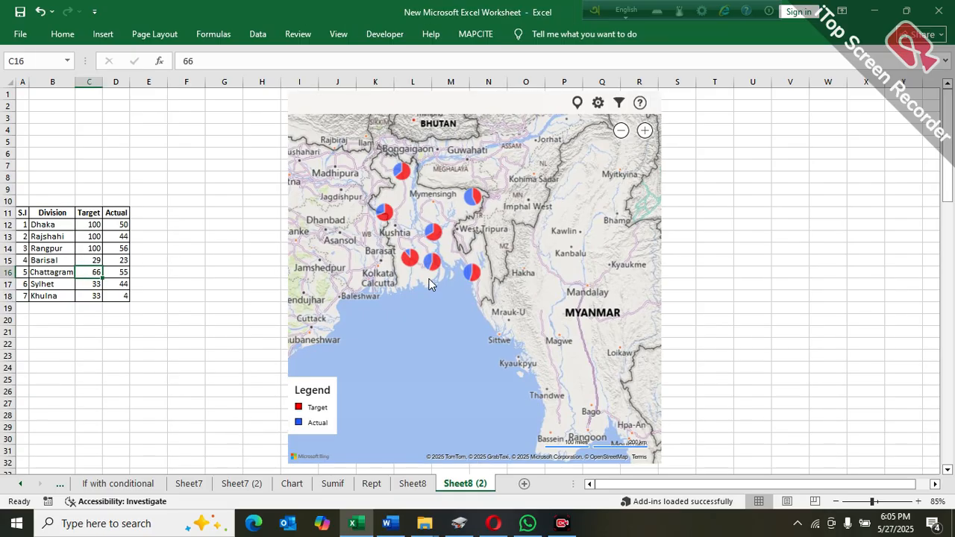
- Switch to Sheet8, which holds the division table without a map
{"action": "left_click", "coordinate": [414, 485]}
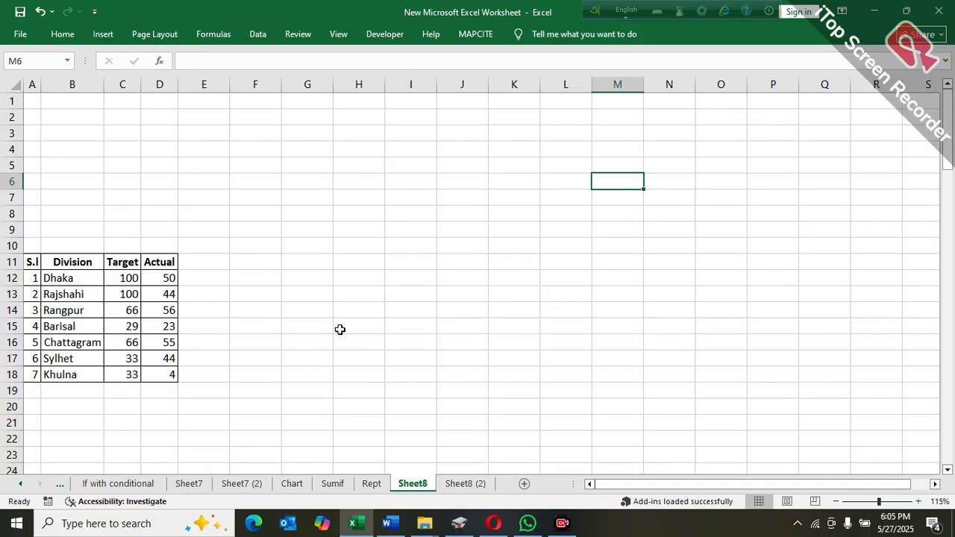
{"action": "left_click", "coordinate": [206, 292]}
{"action": "left_click", "coordinate": [108, 291]}
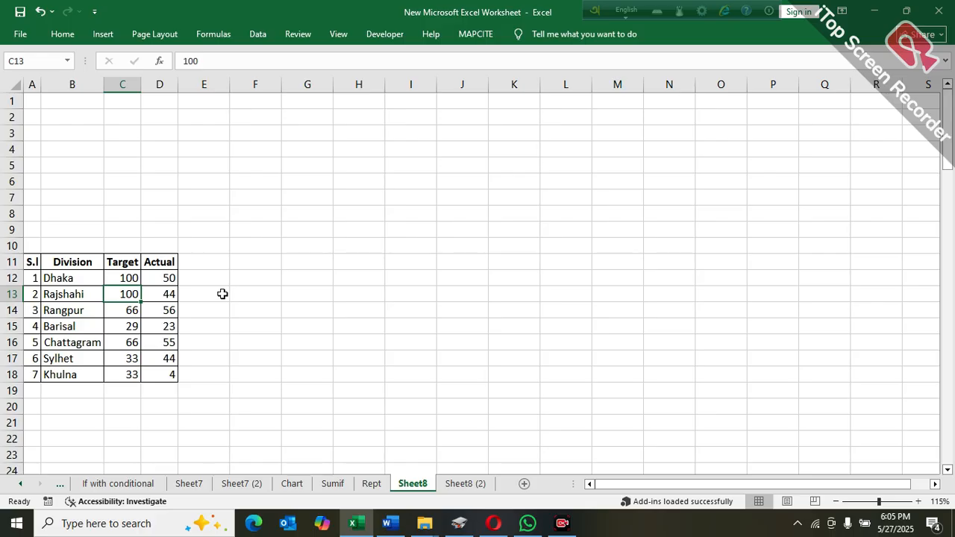
{"action": "left_click", "coordinate": [309, 279]}
{"action": "left_click", "coordinate": [98, 306]}
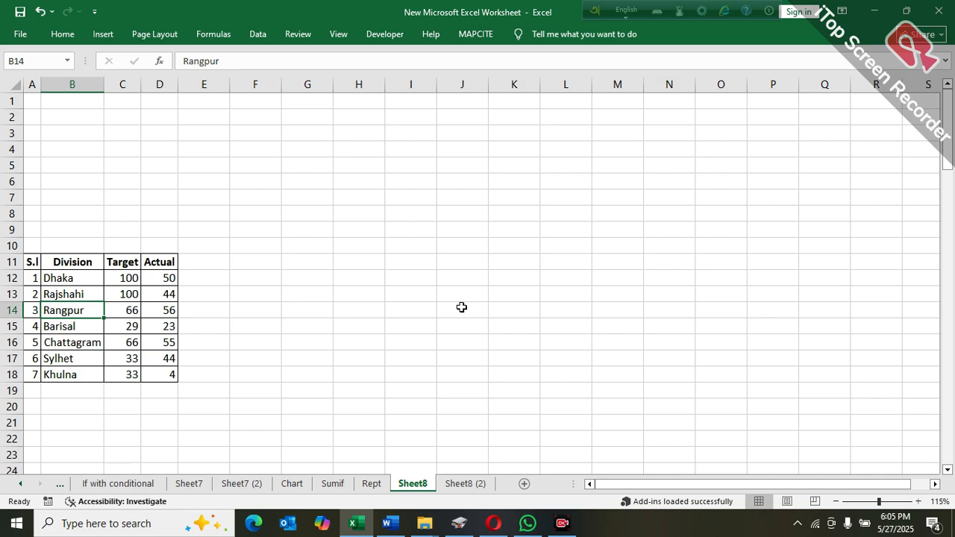
- Open the Office Add-ins dialog to list the available add-ins
{"action": "left_click", "coordinate": [385, 33]}
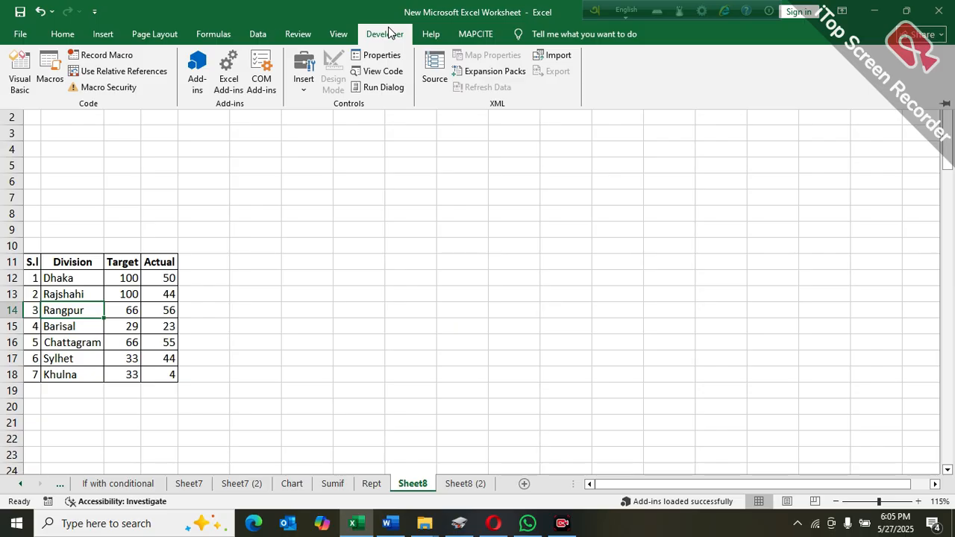
{"action": "left_click", "coordinate": [385, 34]}
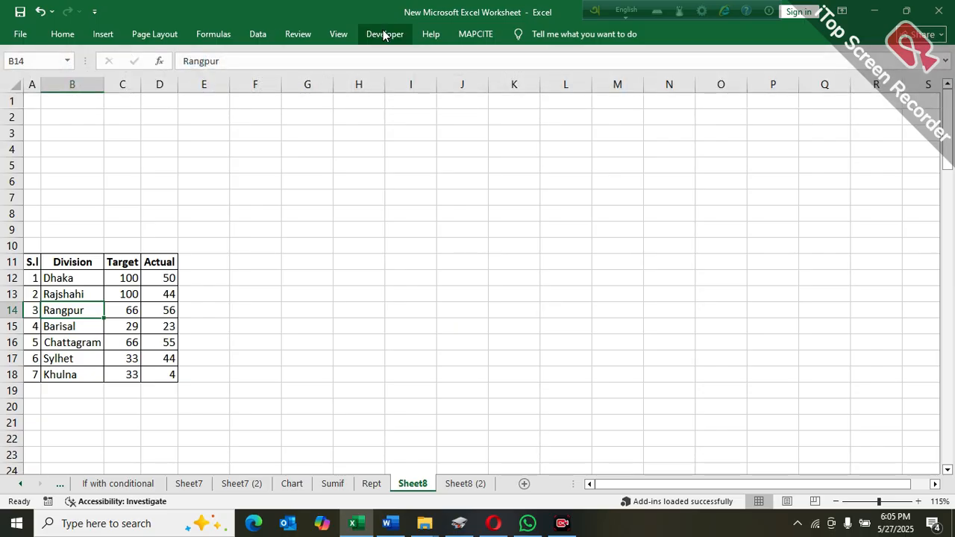
{"action": "left_click", "coordinate": [385, 34]}
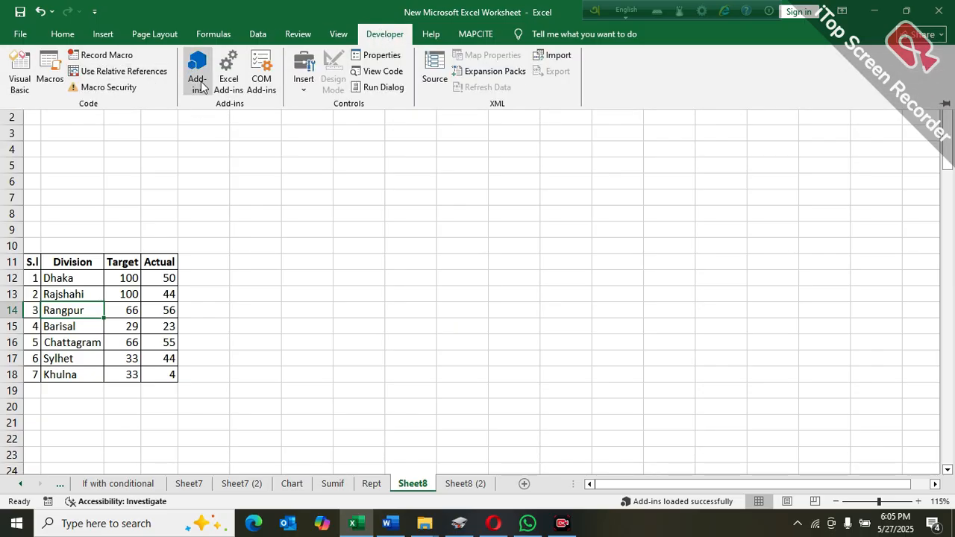
{"action": "left_click", "coordinate": [200, 67]}
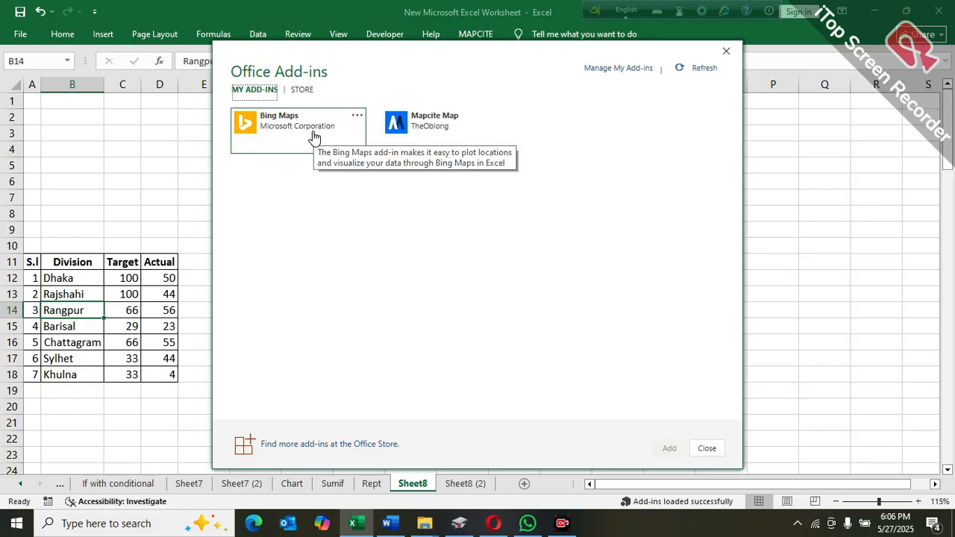
{"action": "left_click", "coordinate": [305, 91]}
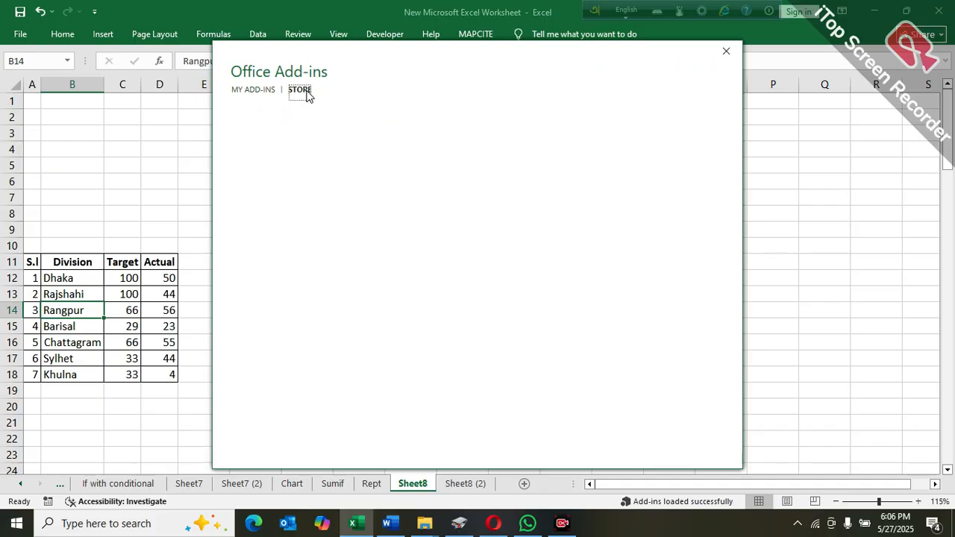
{"action": "left_click", "coordinate": [271, 147]}
{"action": "type", "text": "maps"}
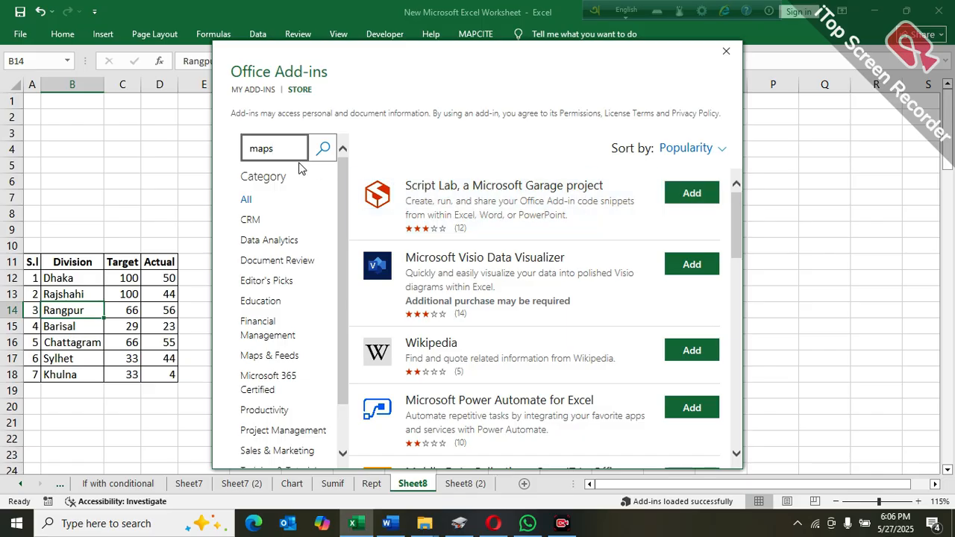
{"action": "key", "text": "BackSpace"}
{"action": "key", "text": "BackSpace"}
{"action": "key", "text": "BackSpace"}
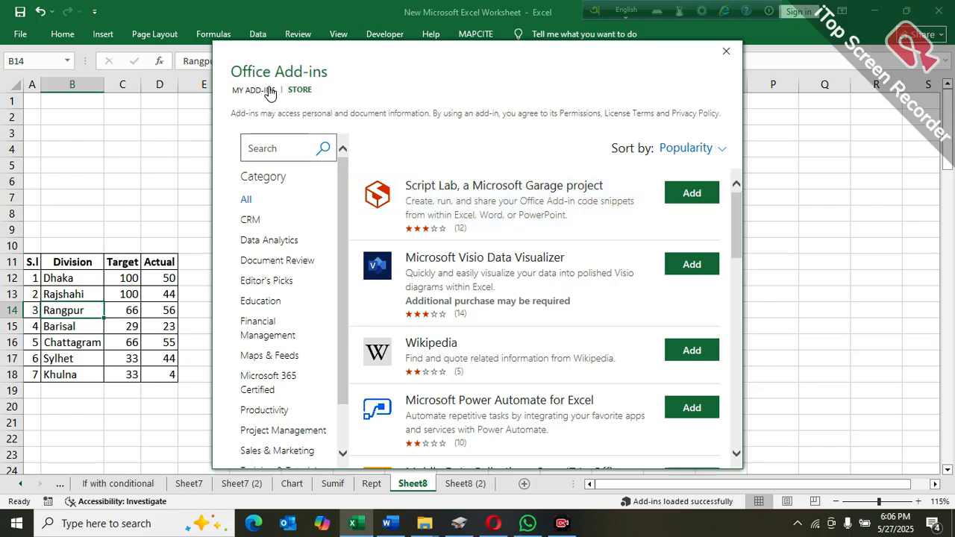
{"action": "left_click", "coordinate": [299, 90]}
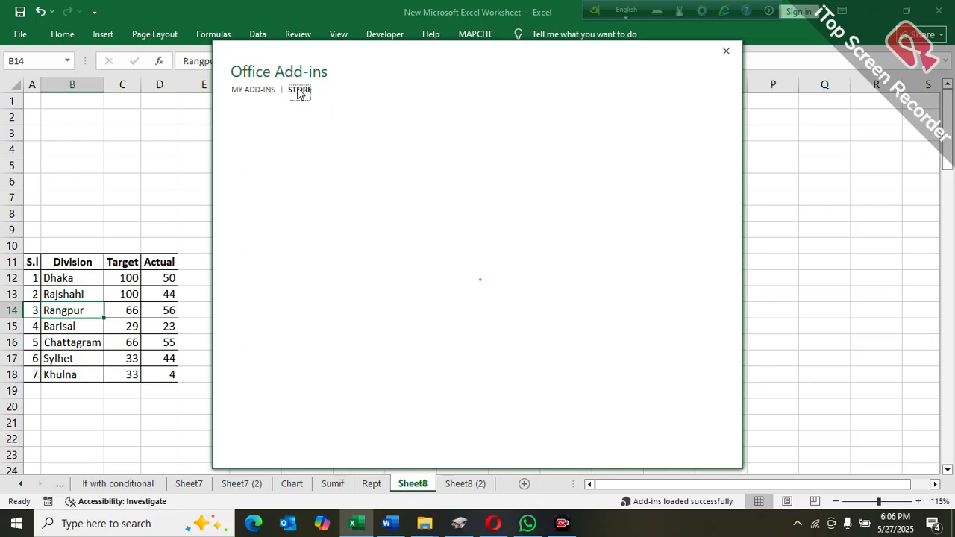
{"action": "left_click", "coordinate": [256, 92]}
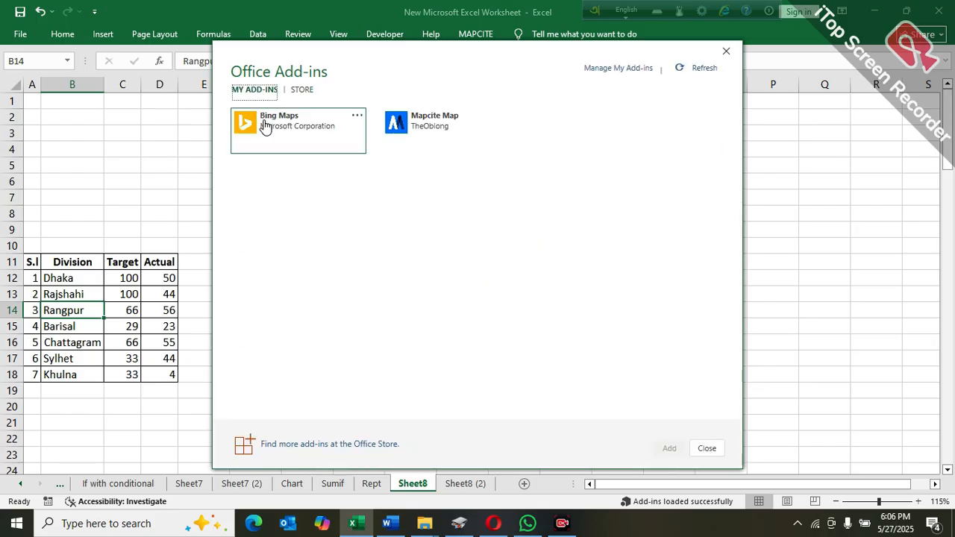
- Insert the Bing Maps add-in and shrink its map frame so it starts at column I, row 3, clear of the table
{"action": "left_click", "coordinate": [290, 131]}
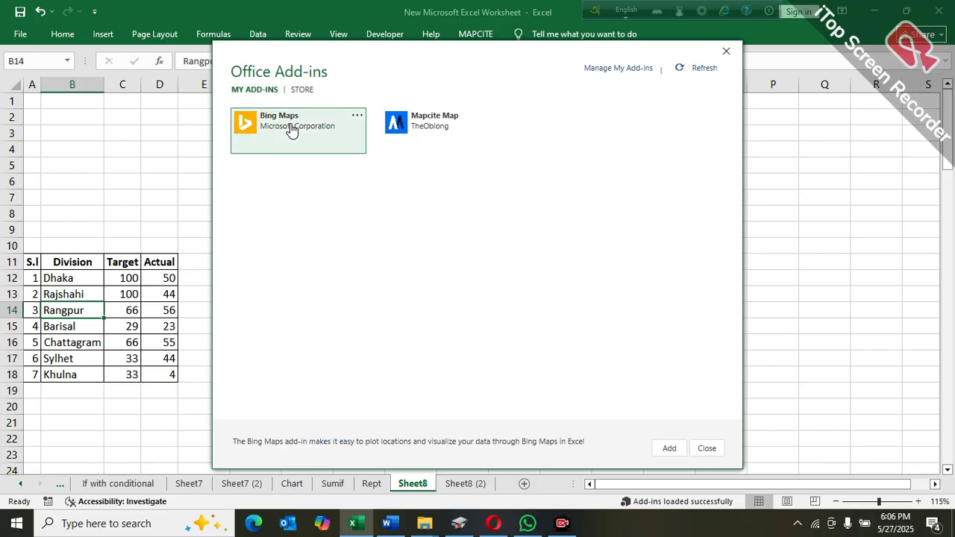
{"action": "double_click", "coordinate": [291, 130]}
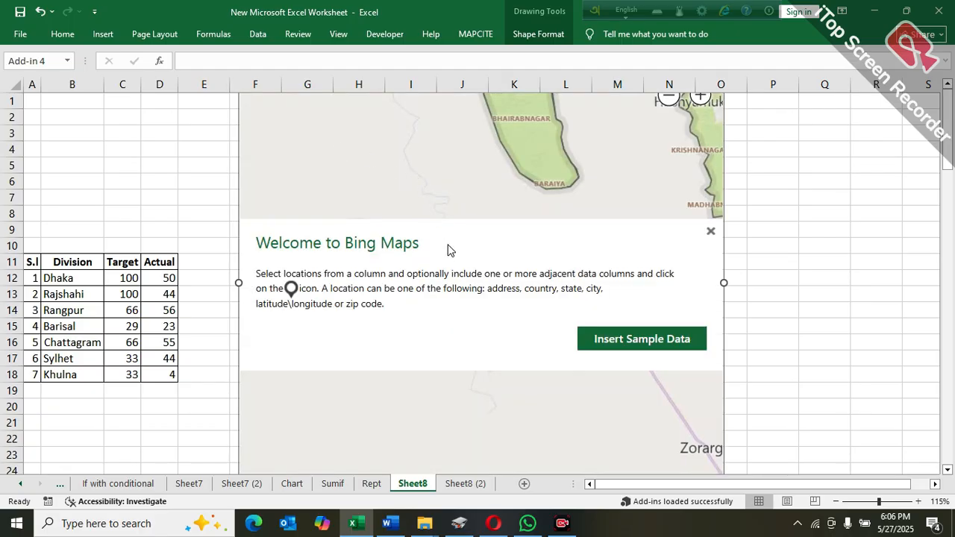
{"action": "left_click_drag", "start_coordinate": [238, 283], "coordinate": [375, 308]}
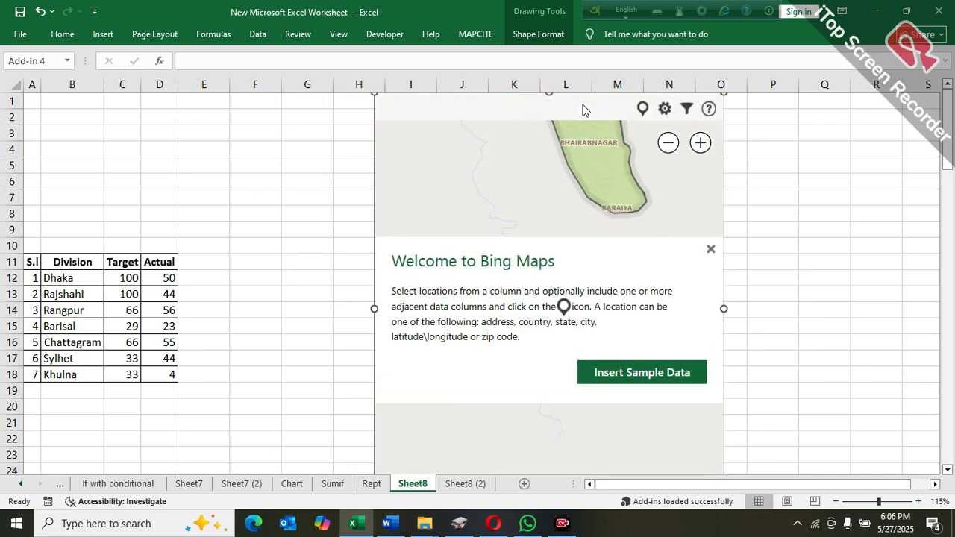
{"action": "left_click_drag", "start_coordinate": [549, 92], "coordinate": [547, 136]}
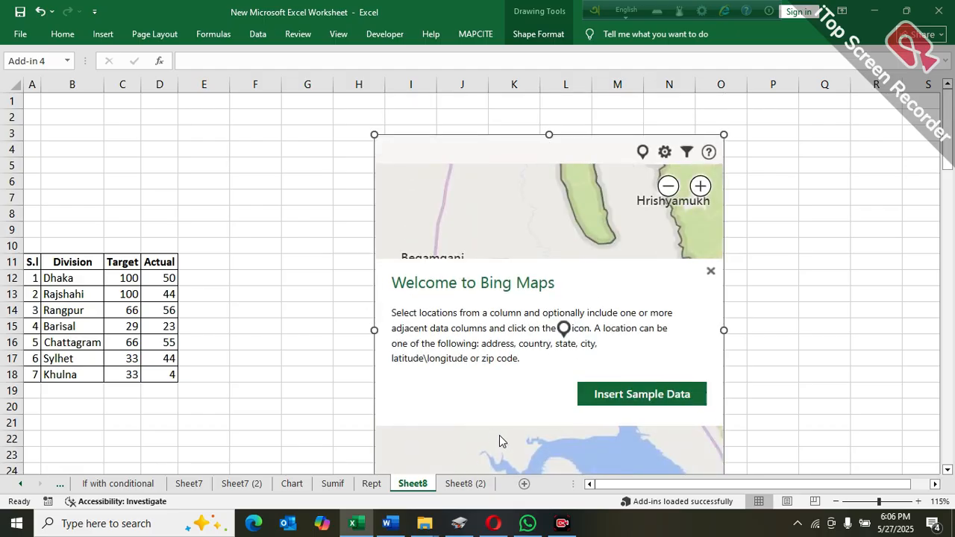
{"action": "mouse_move", "coordinate": [371, 330]}
{"action": "left_mouse_down"}
{"action": "mouse_move", "coordinate": [435, 330]}
{"action": "mouse_move", "coordinate": [385, 339]}
{"action": "left_mouse_up"}
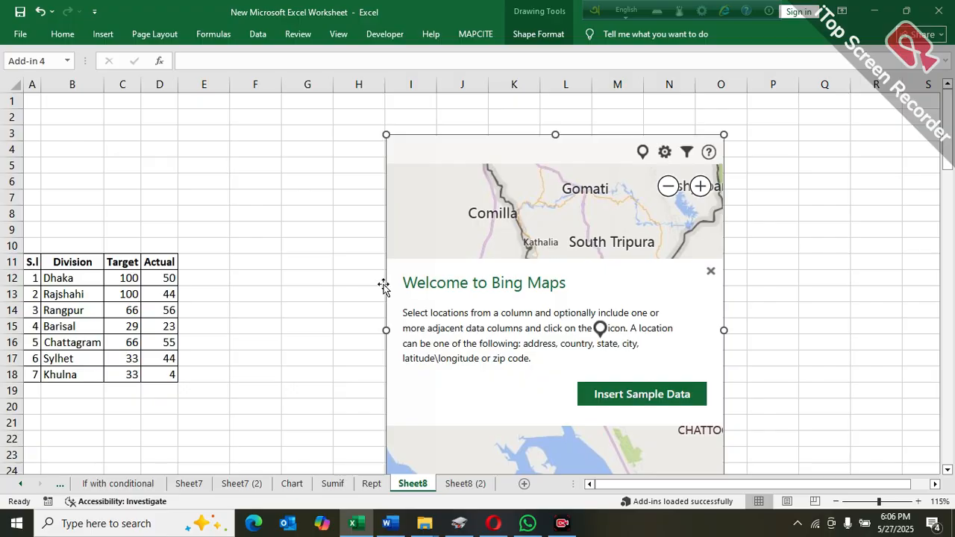
- Plot the Division, Target and Actual data in B11:D18 on the Bing map
{"action": "mouse_move", "coordinate": [69, 261]}
{"action": "left_mouse_down"}
{"action": "mouse_move", "coordinate": [117, 279]}
{"action": "mouse_move", "coordinate": [158, 337]}
{"action": "mouse_move", "coordinate": [166, 375]}
{"action": "left_mouse_up"}
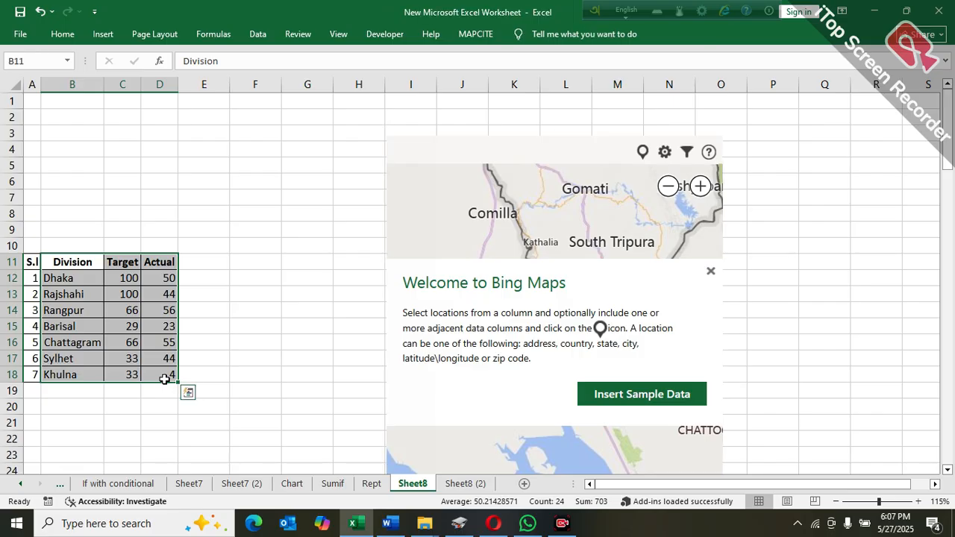
{"action": "left_click", "coordinate": [642, 155]}
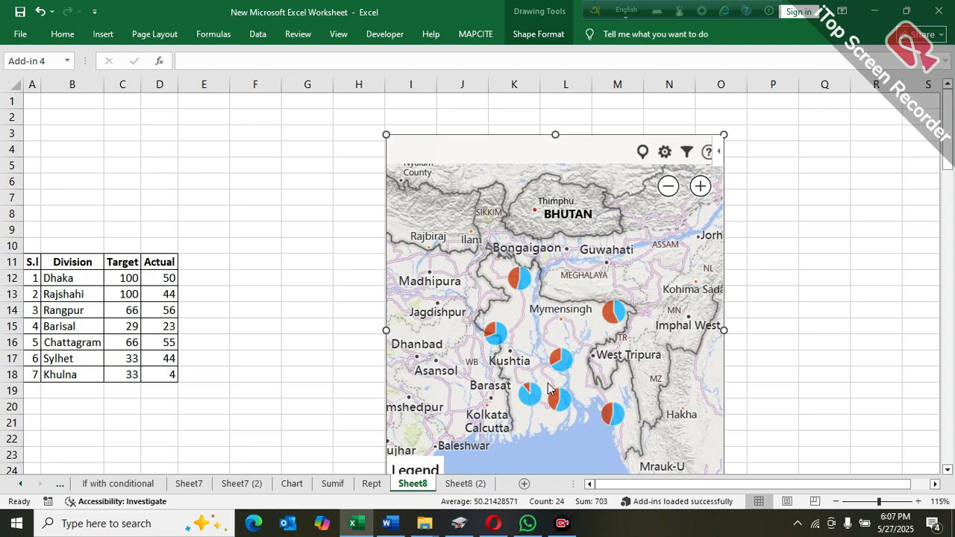
- Set the map type to Bird's Eye and try the Circles display before returning the data points to Pie Chart
{"action": "left_click", "coordinate": [664, 152]}
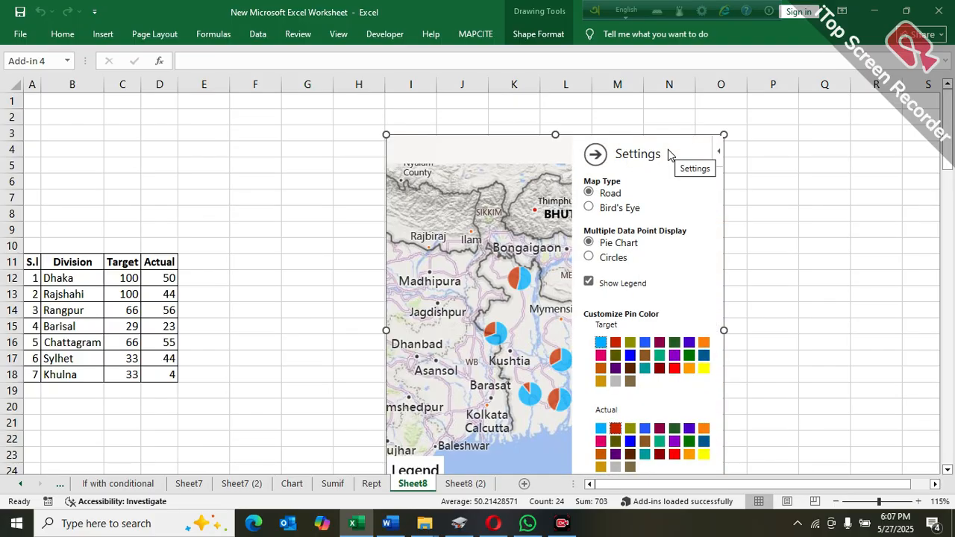
{"action": "left_click", "coordinate": [589, 209]}
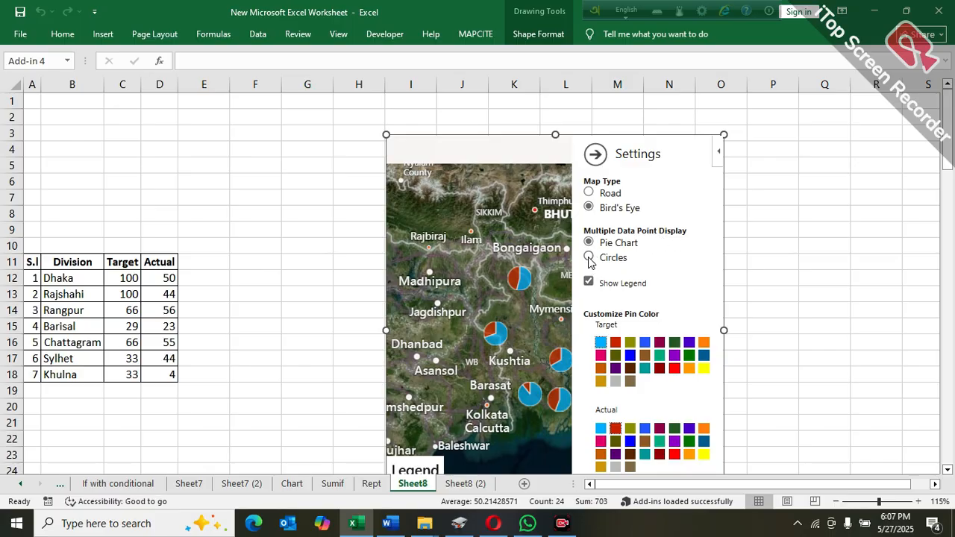
{"action": "left_click", "coordinate": [589, 257]}
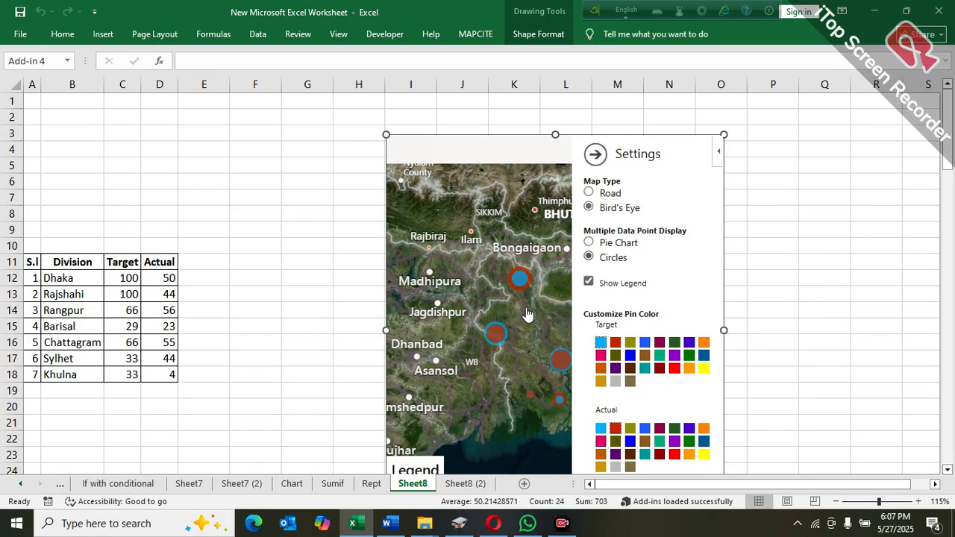
{"action": "left_click", "coordinate": [589, 243]}
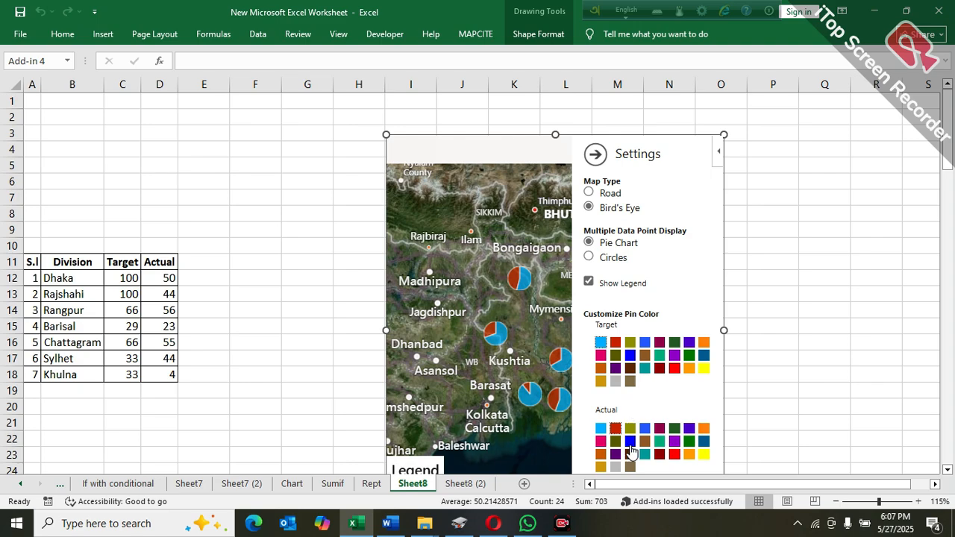
- Try pink for the Target pins, and change their color to dark red
{"action": "left_click", "coordinate": [603, 358]}
{"action": "left_click", "coordinate": [616, 344]}
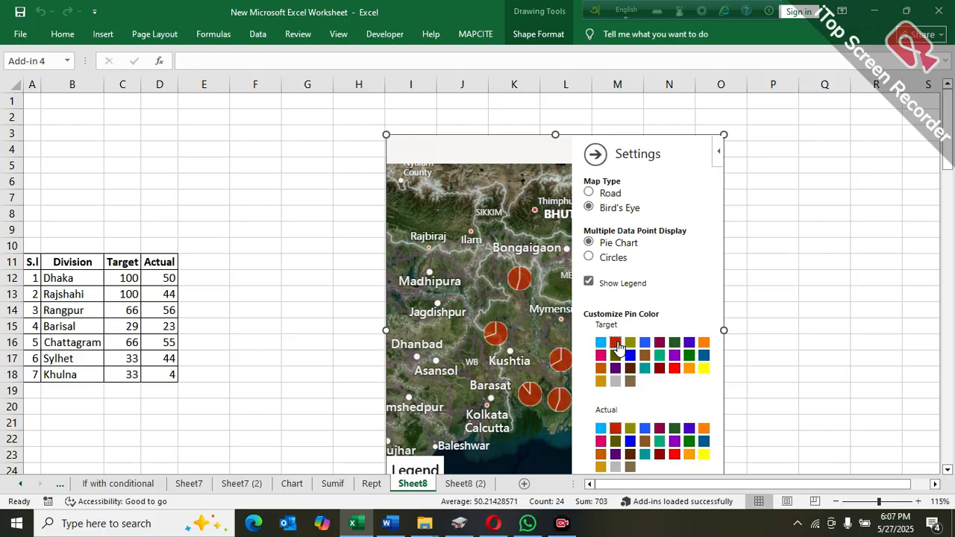
- Color the Target pins magenta and the Actual pins light blue, and compare the result with the map on Sheet8 (2)
{"action": "left_click", "coordinate": [601, 356]}
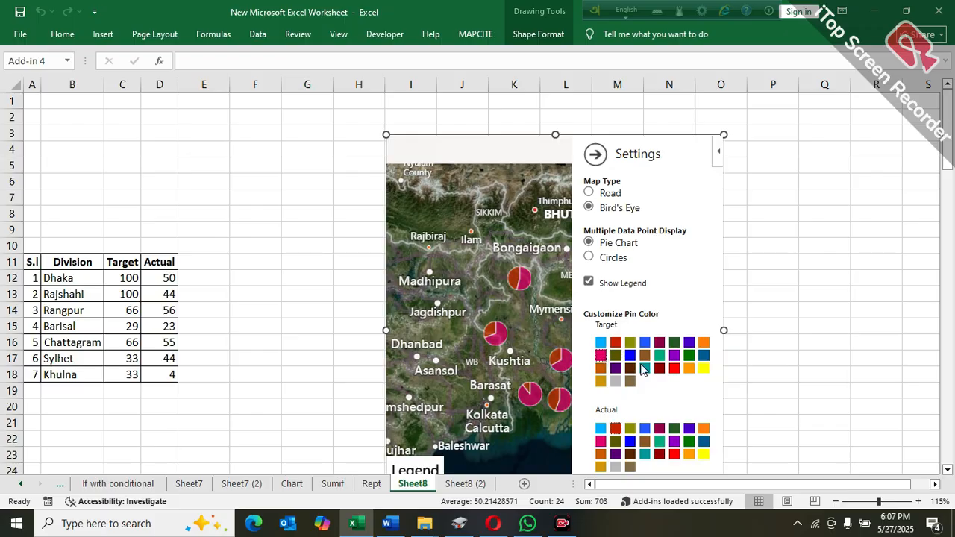
{"action": "left_click", "coordinate": [601, 429]}
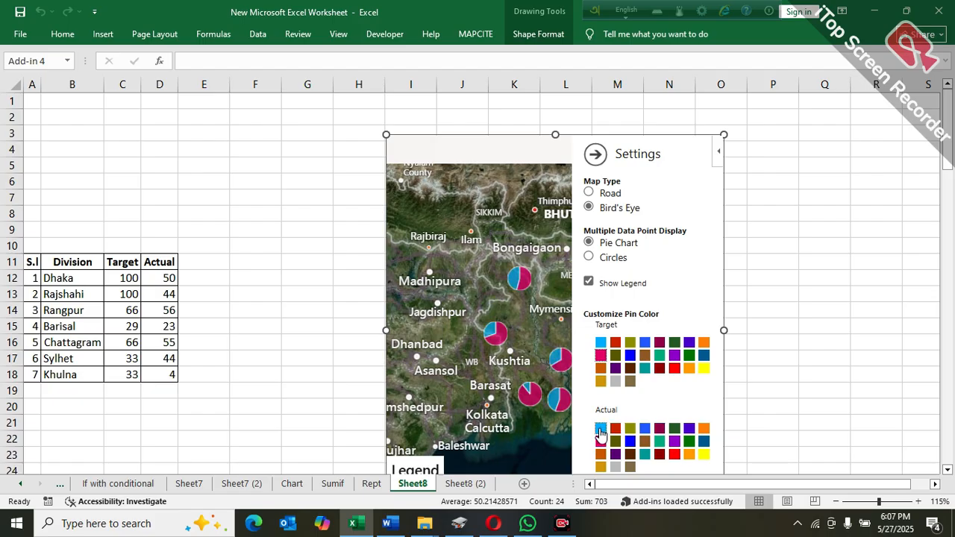
{"action": "left_click", "coordinate": [596, 155]}
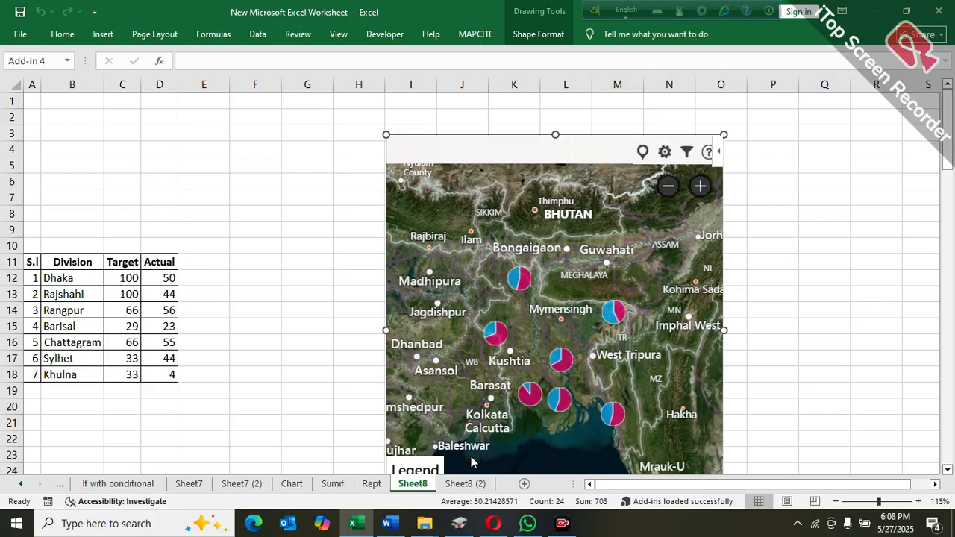
{"action": "left_click", "coordinate": [462, 483]}
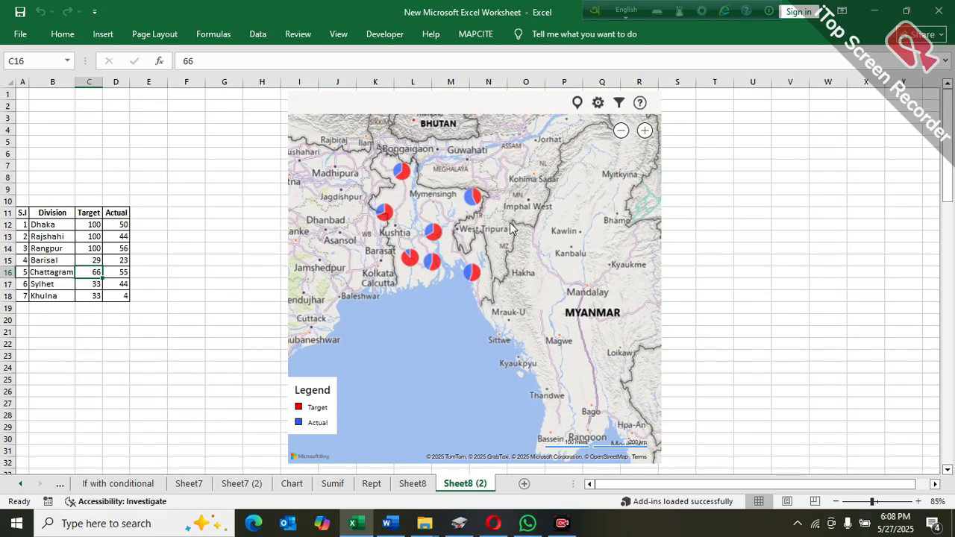
{"action": "left_click", "coordinate": [418, 484]}
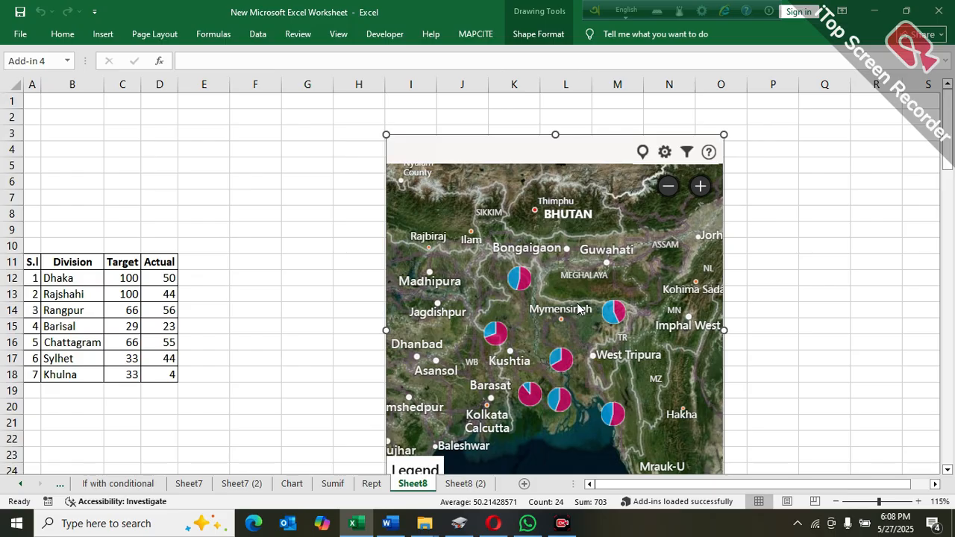
- Move the map frame up to row 1 and widen it to the right edge of column O
{"action": "left_click_drag", "start_coordinate": [556, 135], "coordinate": [555, 127]}
{"action": "key", "text": "Up"}
{"action": "key", "text": "Up"}
{"action": "key", "text": "Up"}
{"action": "key", "text": "Up"}
{"action": "key", "text": "Up"}
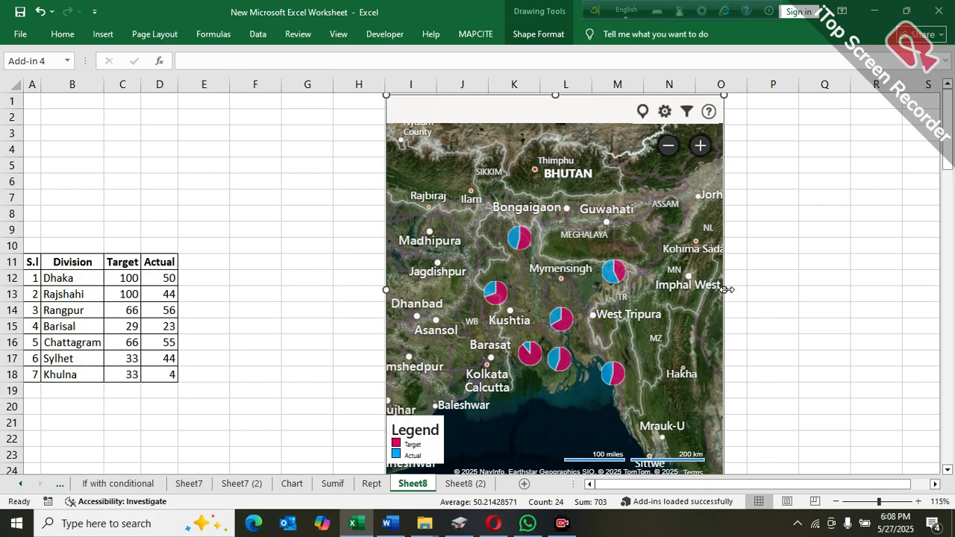
{"action": "left_click_drag", "start_coordinate": [721, 289], "coordinate": [748, 289]}
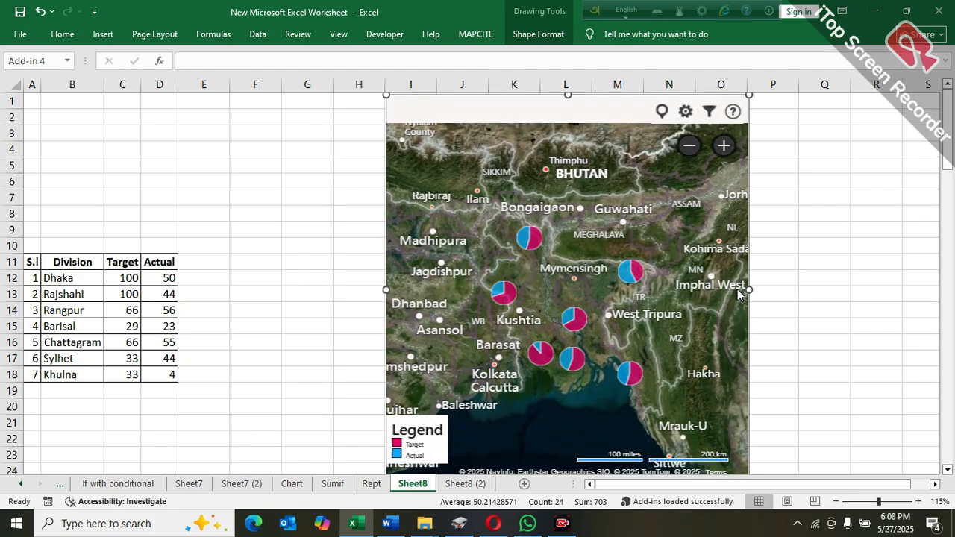
{"action": "left_click", "coordinate": [271, 319]}
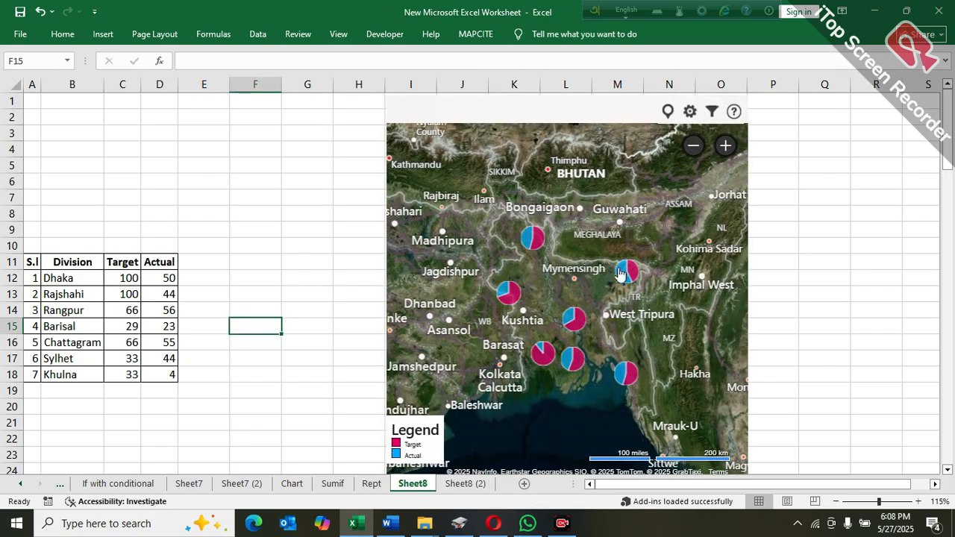
- Compare Barisal's values in row 15 with the details of its pin on the map
{"action": "left_click", "coordinate": [125, 327]}
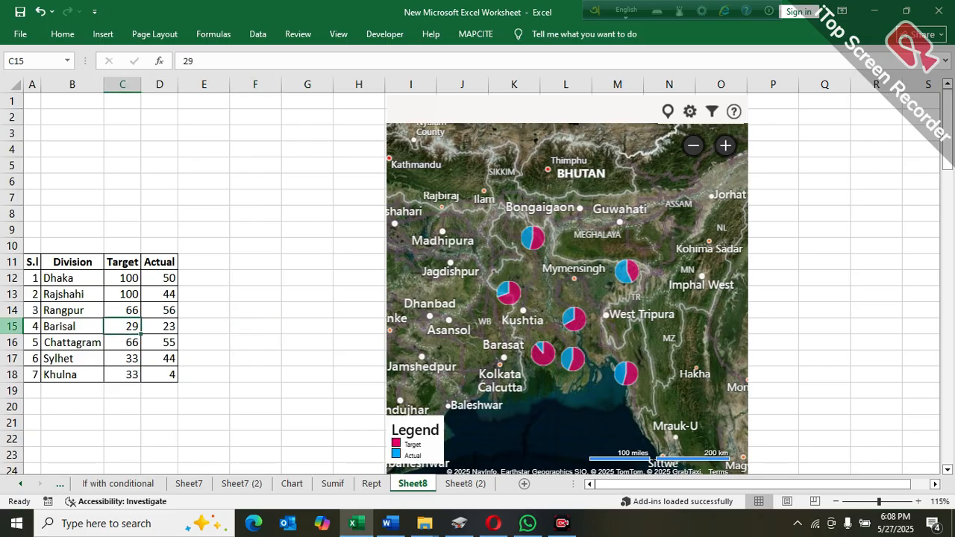
{"action": "left_click", "coordinate": [12, 326]}
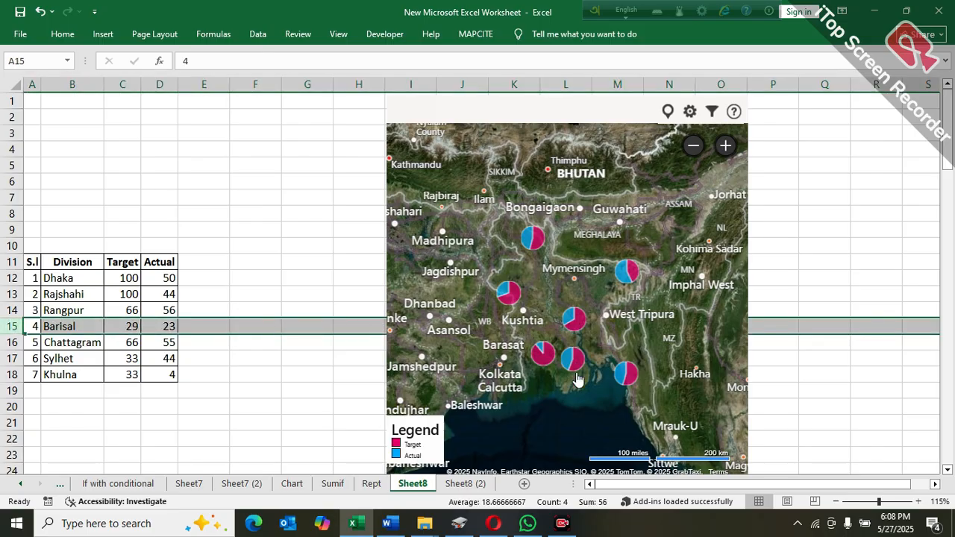
{"action": "left_click", "coordinate": [238, 358]}
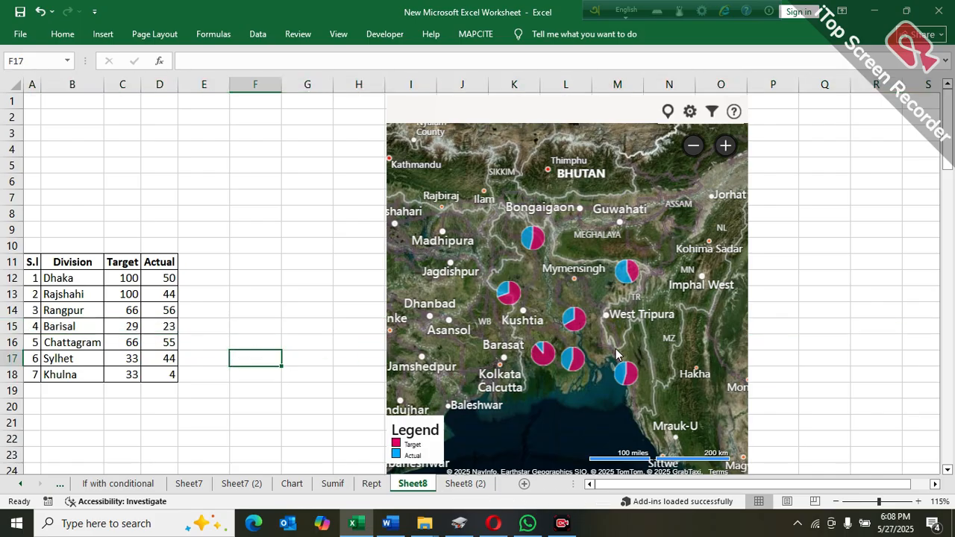
{"action": "left_click", "coordinate": [575, 365]}
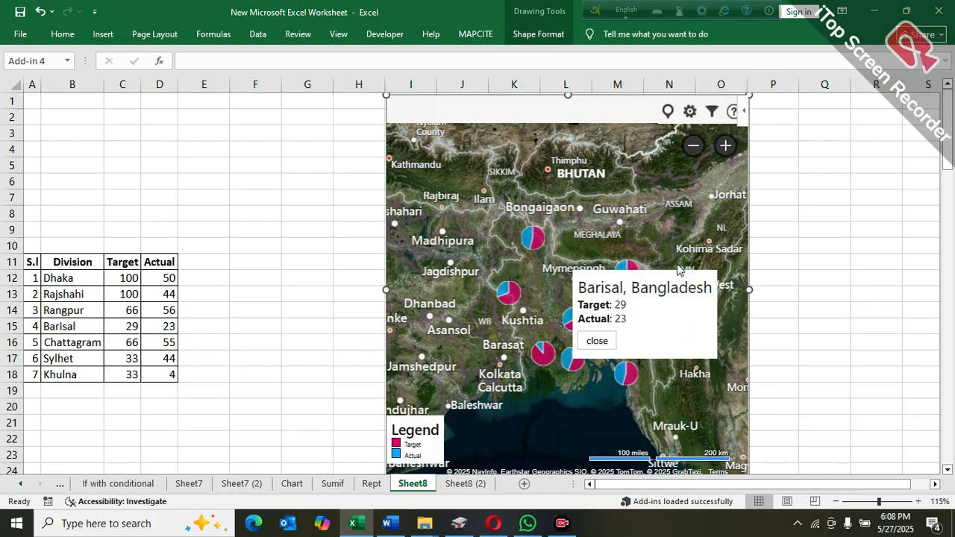
{"action": "left_click", "coordinate": [596, 341]}
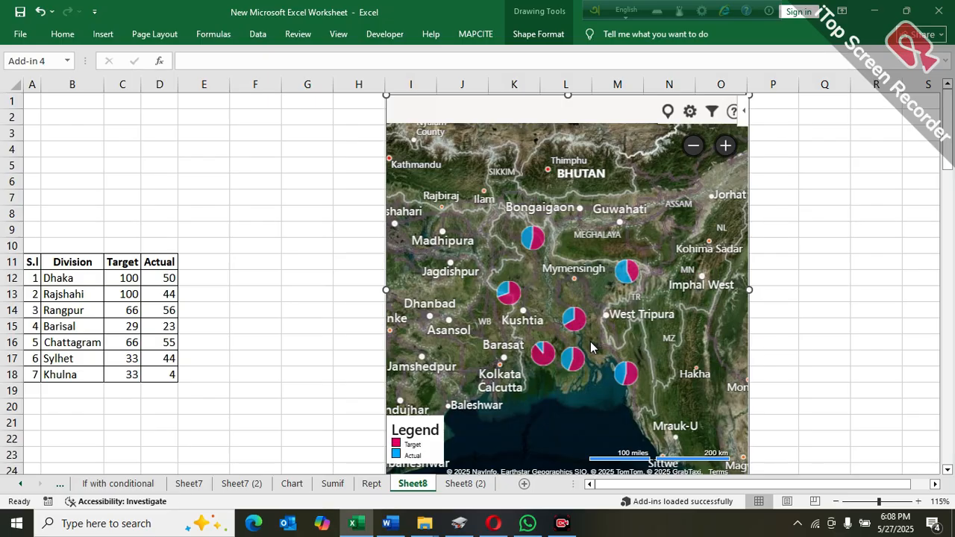
- Set Barisal's Target in C15 to 89 and check the details of its pin on the map
{"action": "scroll", "coordinate": [536, 357], "scroll_direction": "up", "scroll_amount": 1}
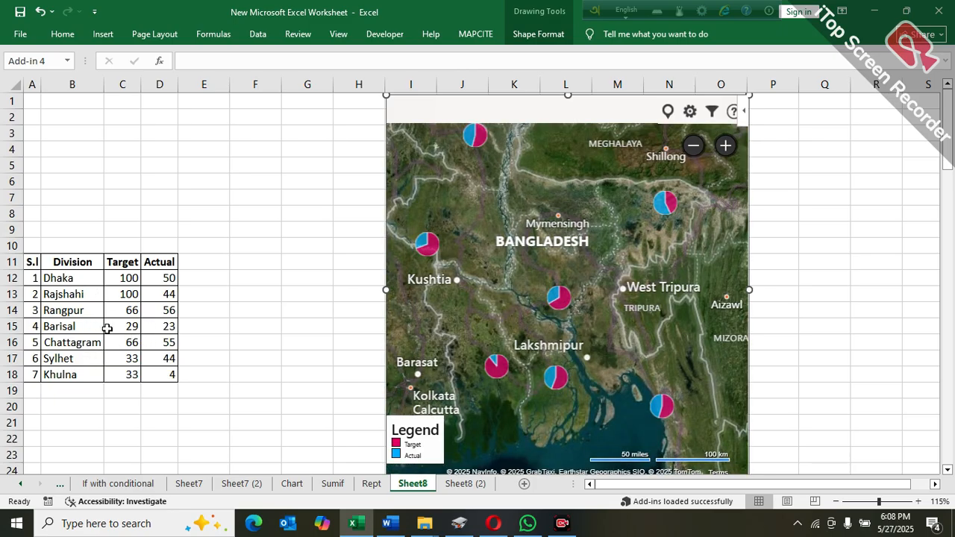
{"action": "left_click", "coordinate": [127, 325]}
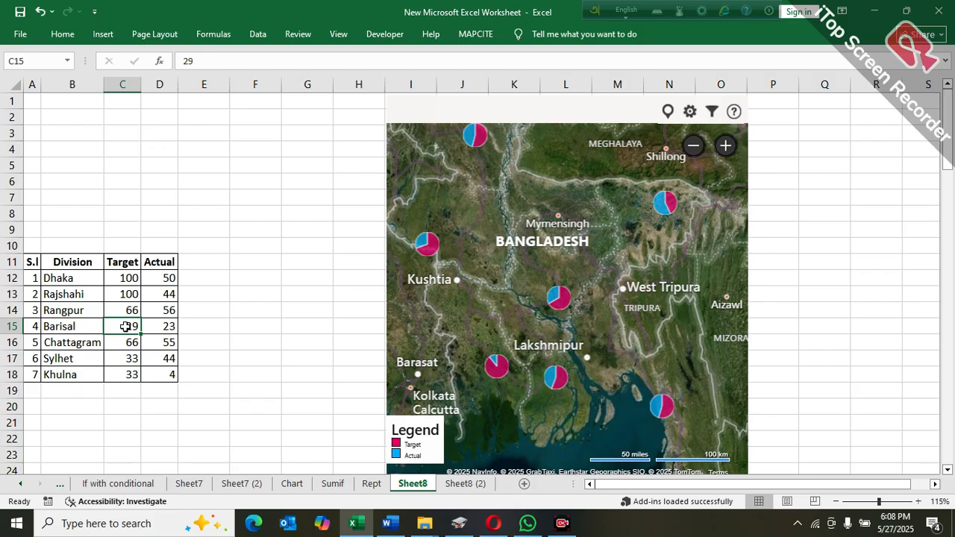
{"action": "type", "text": "89"}
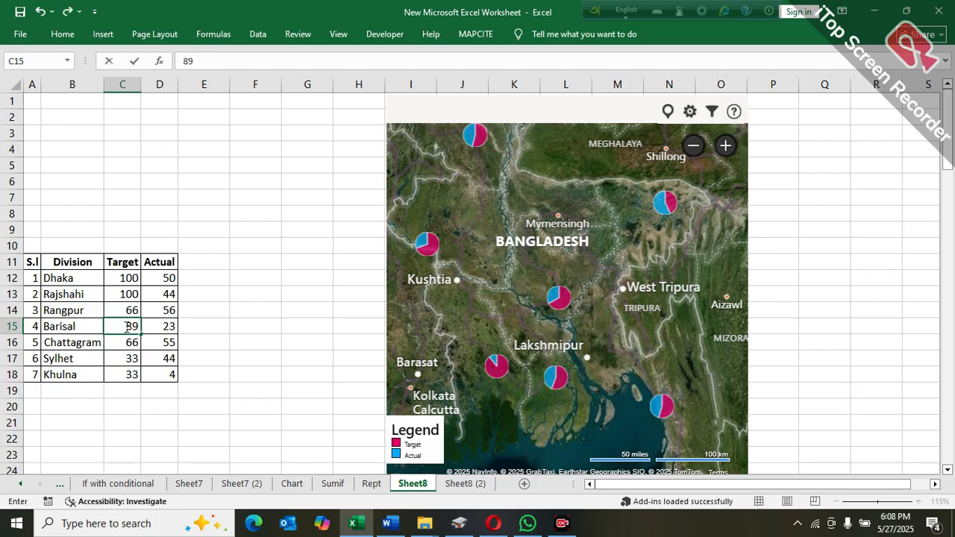
{"action": "key", "text": "Return"}
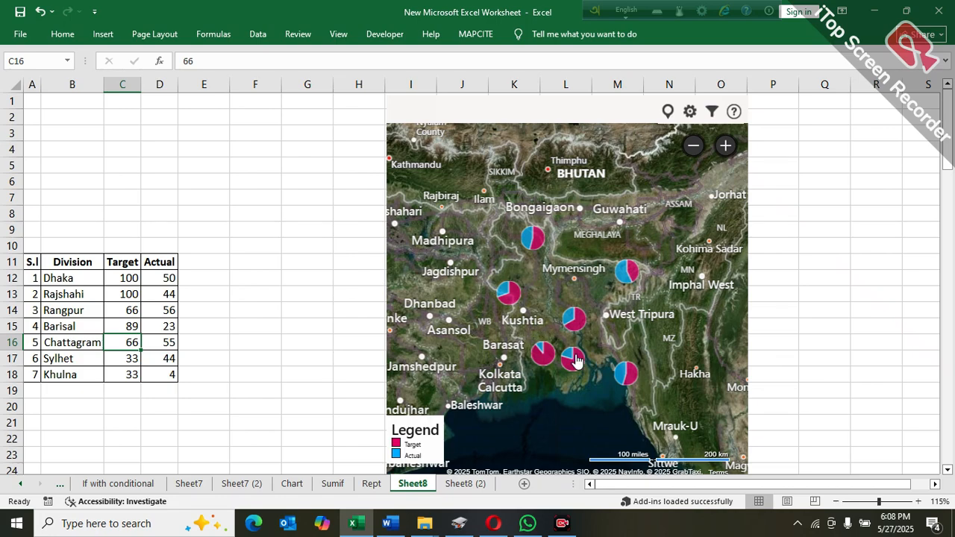
{"action": "left_click", "coordinate": [576, 363]}
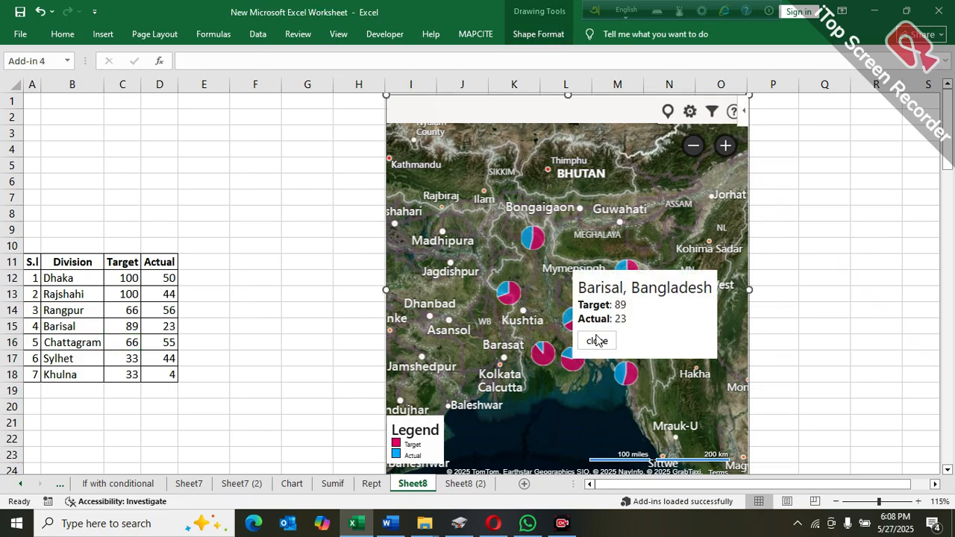
{"action": "left_click", "coordinate": [598, 341]}
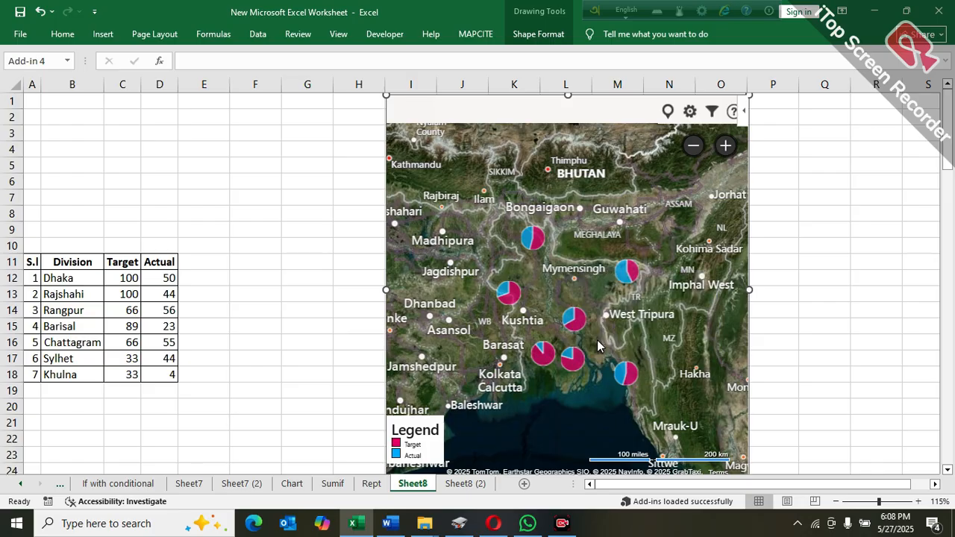
{"action": "left_click", "coordinate": [693, 146]}
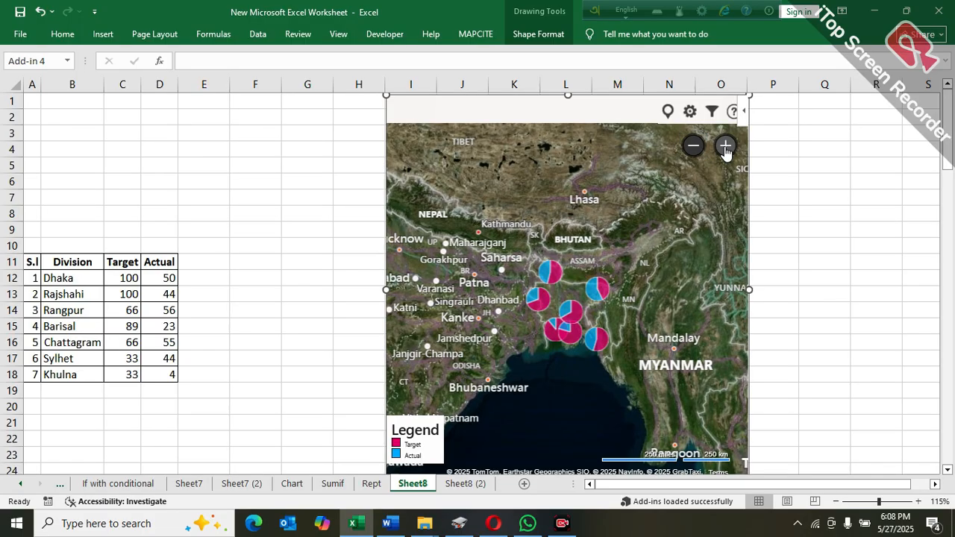
{"action": "left_click", "coordinate": [725, 147]}
{"action": "left_click", "coordinate": [725, 146]}
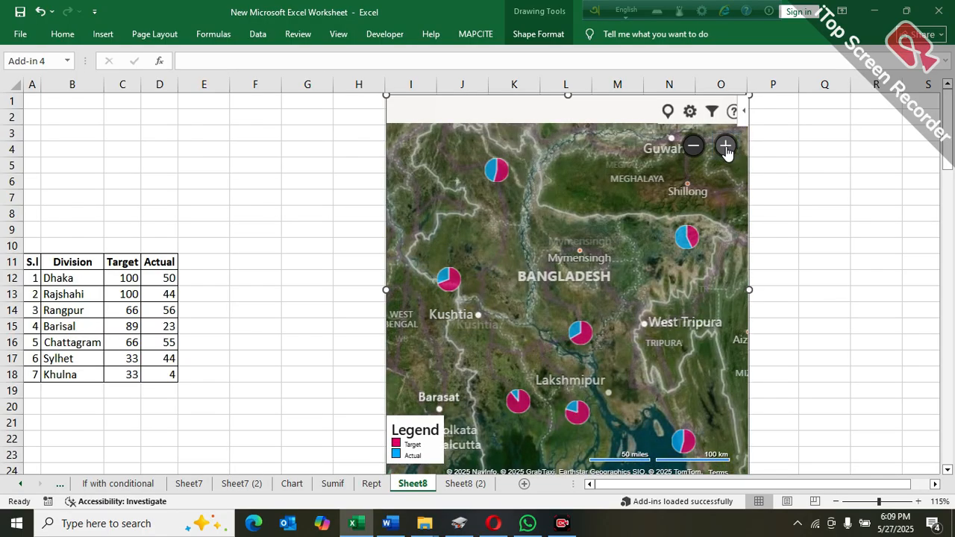
{"action": "left_click", "coordinate": [693, 146]}
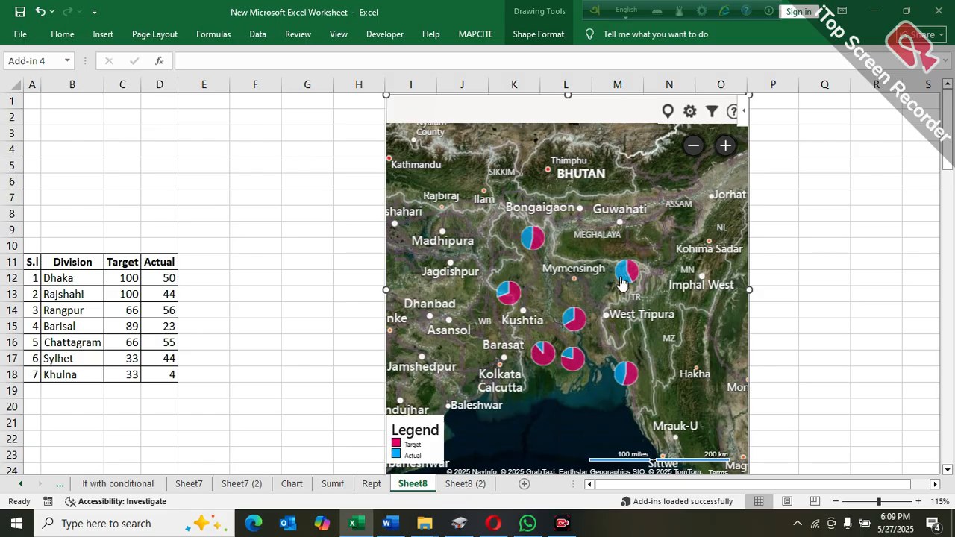
- Set the map type to Road and close the map settings
{"action": "left_click", "coordinate": [689, 115]}
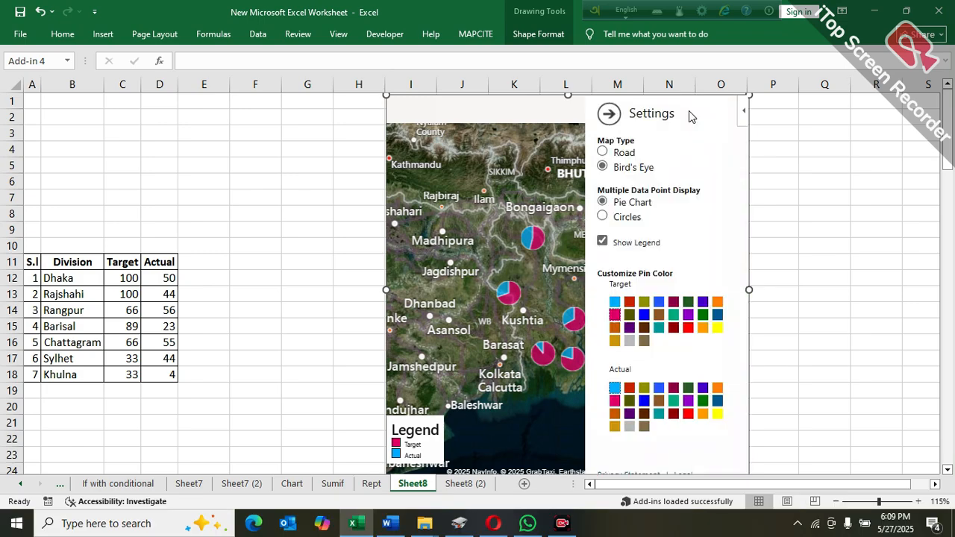
{"action": "left_click", "coordinate": [603, 153]}
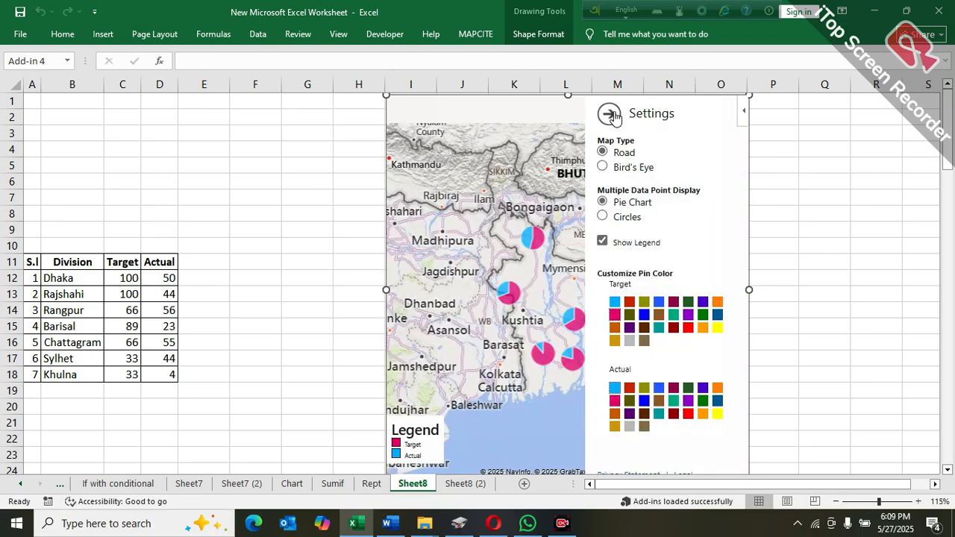
{"action": "left_click", "coordinate": [610, 115]}
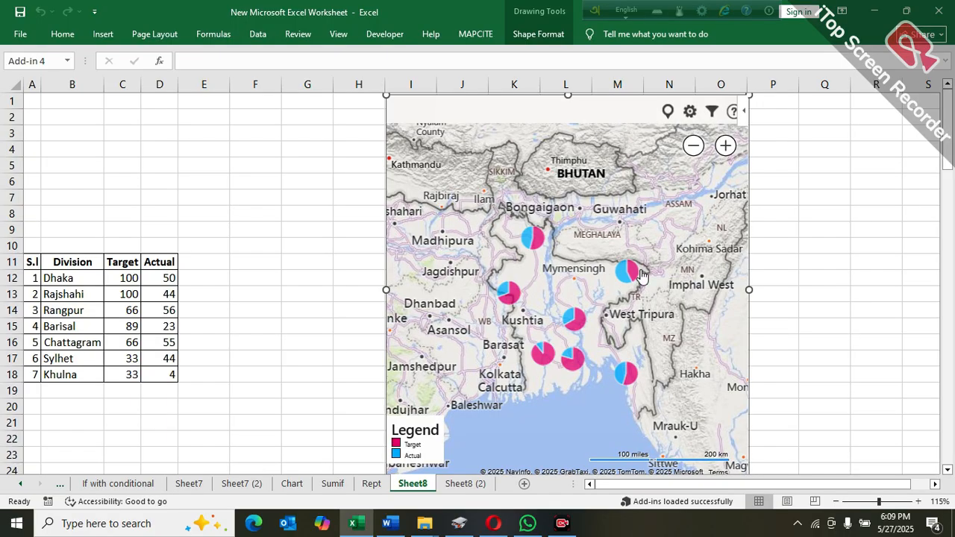